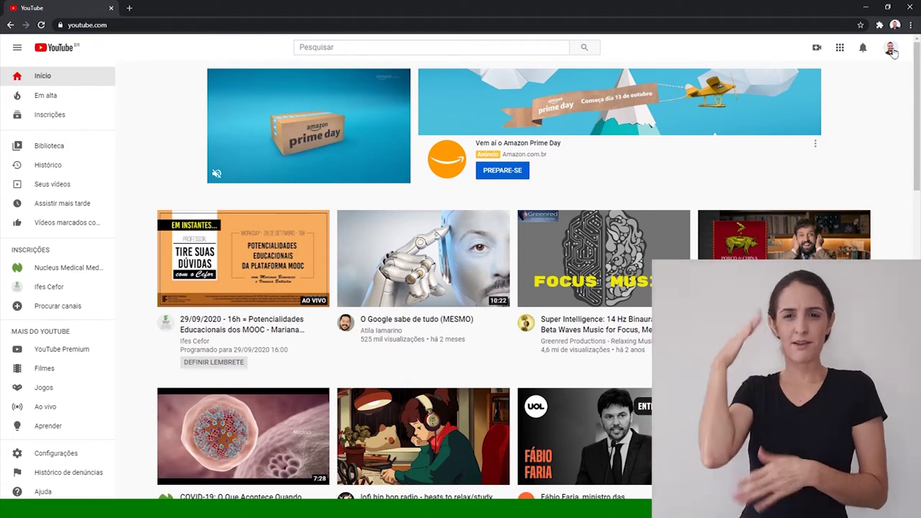
Go to YouTube Studio for the signed-in account.
{"action": "left_click", "coordinate": [890, 49]}
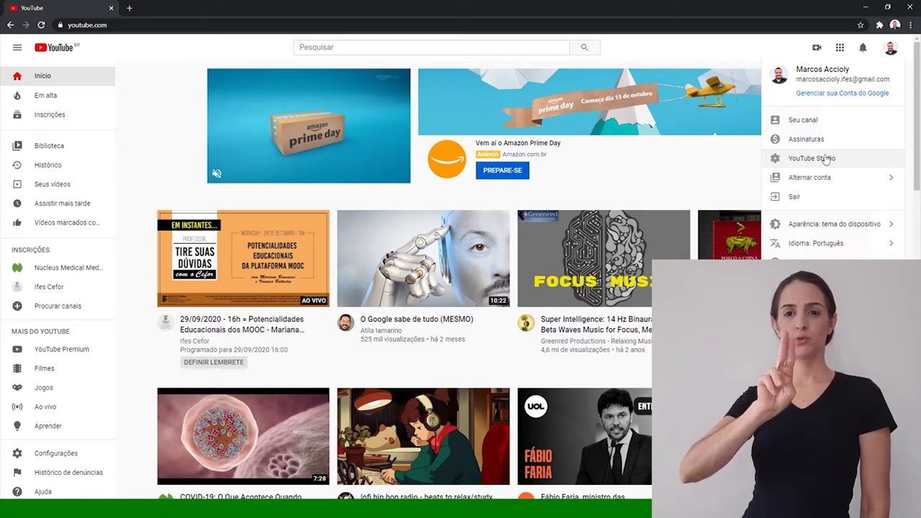
{"action": "left_click", "coordinate": [891, 47]}
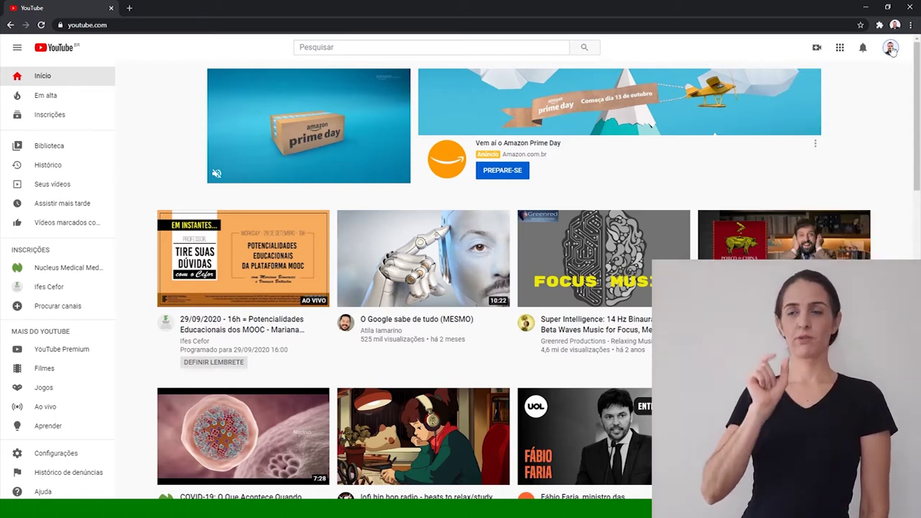
{"action": "left_click", "coordinate": [891, 48]}
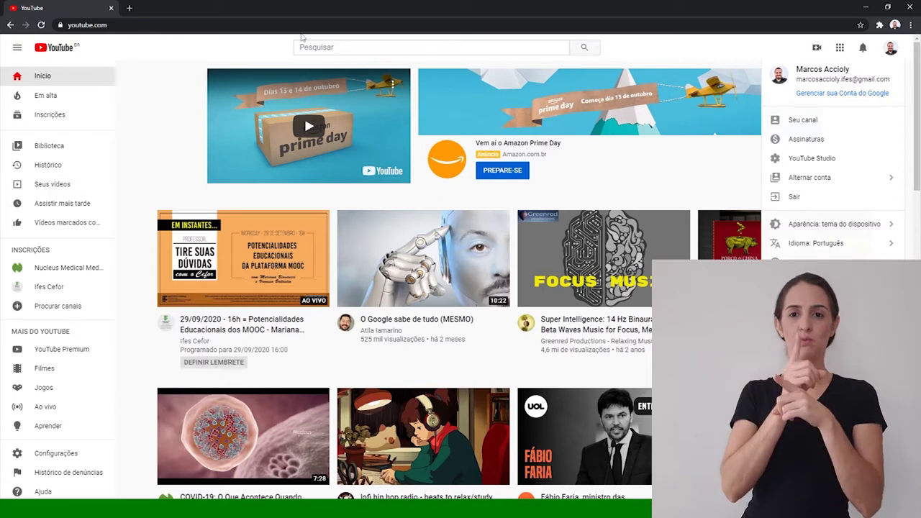
{"action": "left_click", "coordinate": [817, 160]}
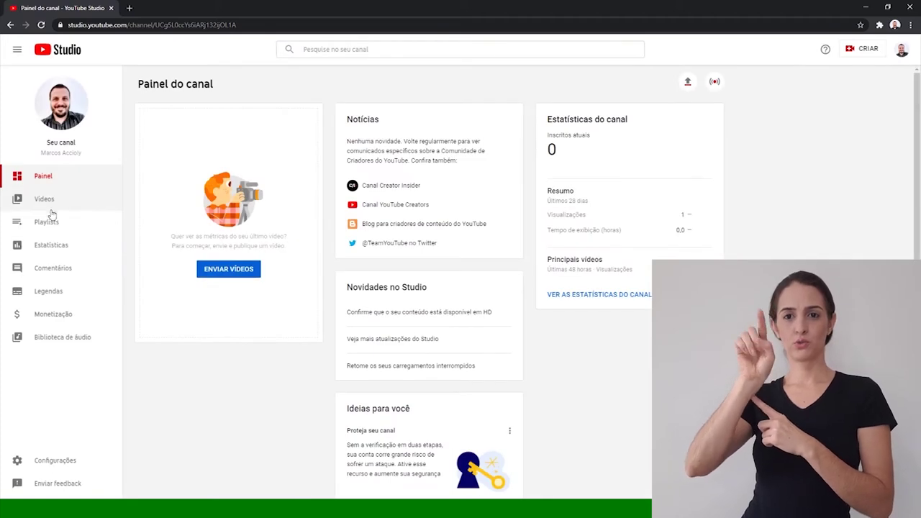
Open the channel video "Rota 02 Reitoria Itinerante" dated 19 de abr. de 2018 in the video editor.
{"action": "left_click", "coordinate": [43, 199]}
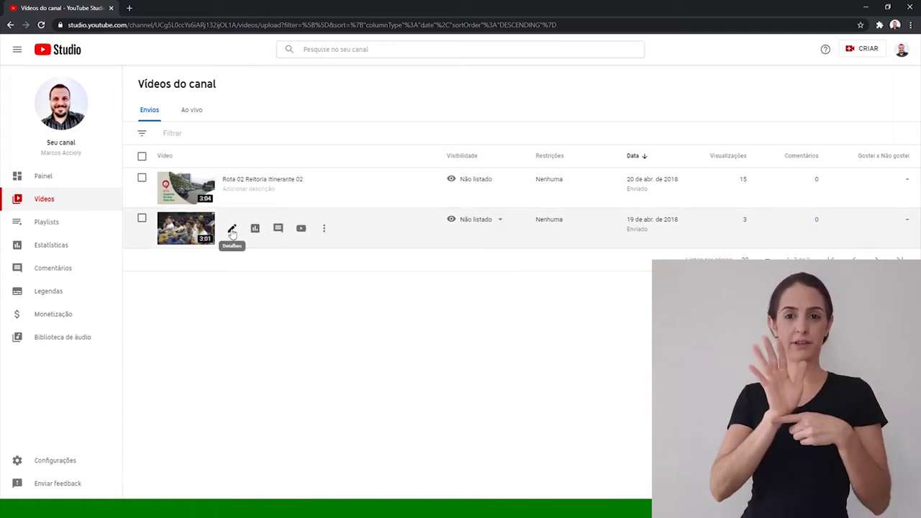
{"action": "mouse_move", "coordinate": [232, 230]}
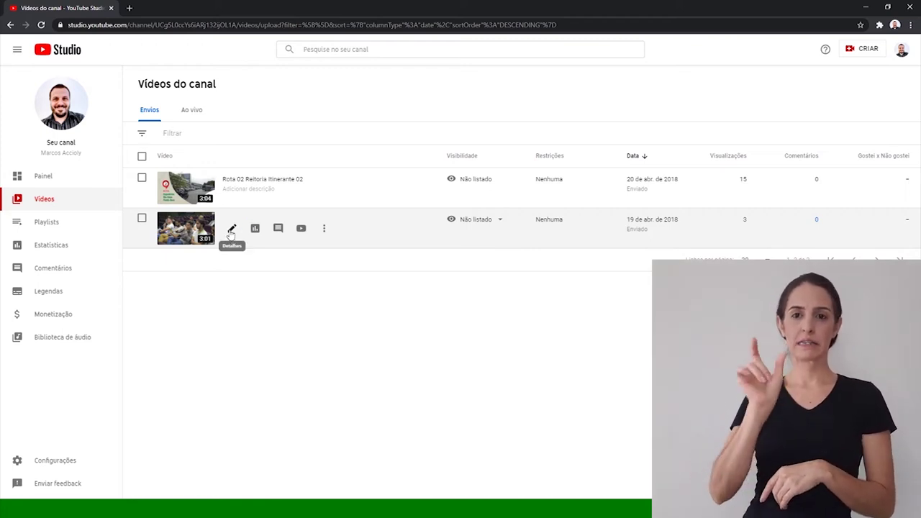
{"action": "left_click", "coordinate": [231, 228]}
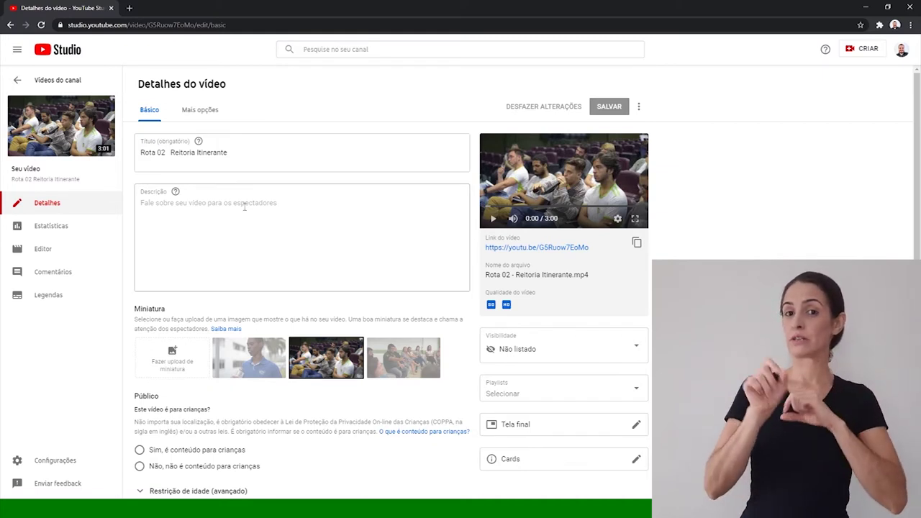
{"action": "left_click", "coordinate": [50, 253]}
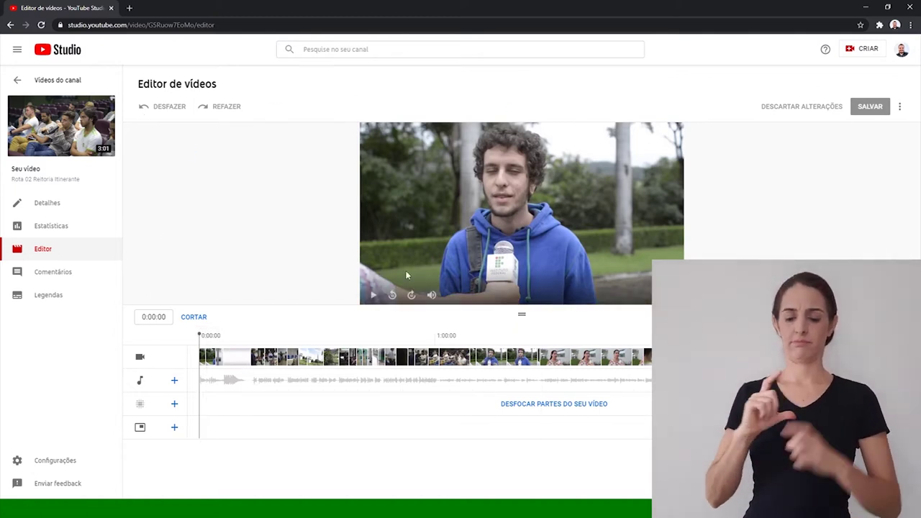
Examine the opening footage up to 0:04:08 with an enlarged preview and a more detailed timeline.
{"action": "mouse_move", "coordinate": [201, 335]}
{"action": "left_mouse_down"}
{"action": "mouse_move", "coordinate": [359, 333]}
{"action": "mouse_move", "coordinate": [188, 333]}
{"action": "mouse_move", "coordinate": [434, 335]}
{"action": "mouse_move", "coordinate": [189, 346]}
{"action": "left_mouse_up"}
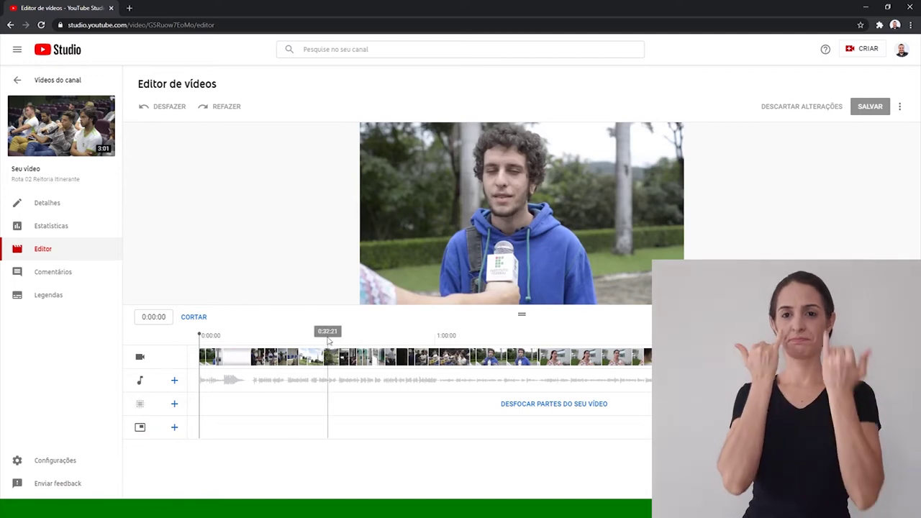
{"action": "mouse_move", "coordinate": [522, 317]}
{"action": "left_mouse_down"}
{"action": "mouse_move", "coordinate": [520, 257]}
{"action": "mouse_move", "coordinate": [516, 400]}
{"action": "mouse_move", "coordinate": [536, 236]}
{"action": "mouse_move", "coordinate": [540, 361]}
{"action": "mouse_move", "coordinate": [538, 333]}
{"action": "mouse_move", "coordinate": [522, 329]}
{"action": "left_mouse_up"}
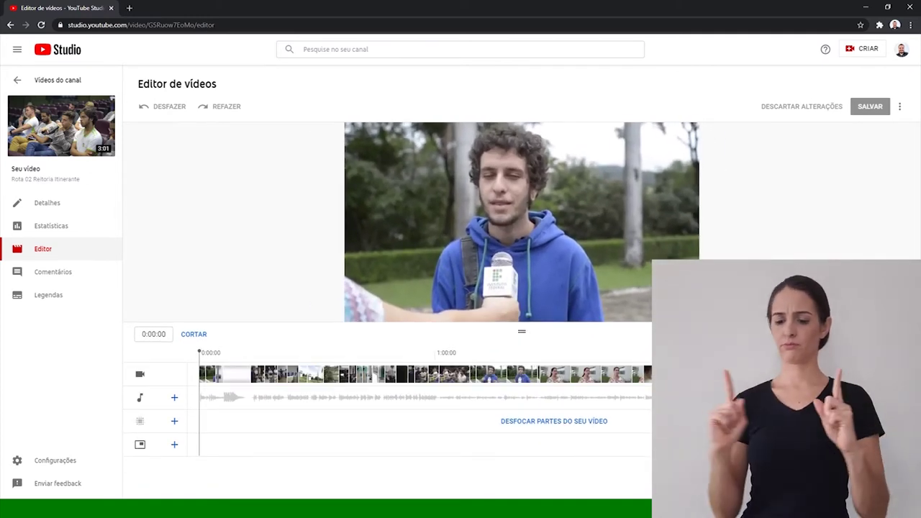
{"action": "scroll", "coordinate": [479, 407], "scroll_direction": "up", "scroll_amount": 3}
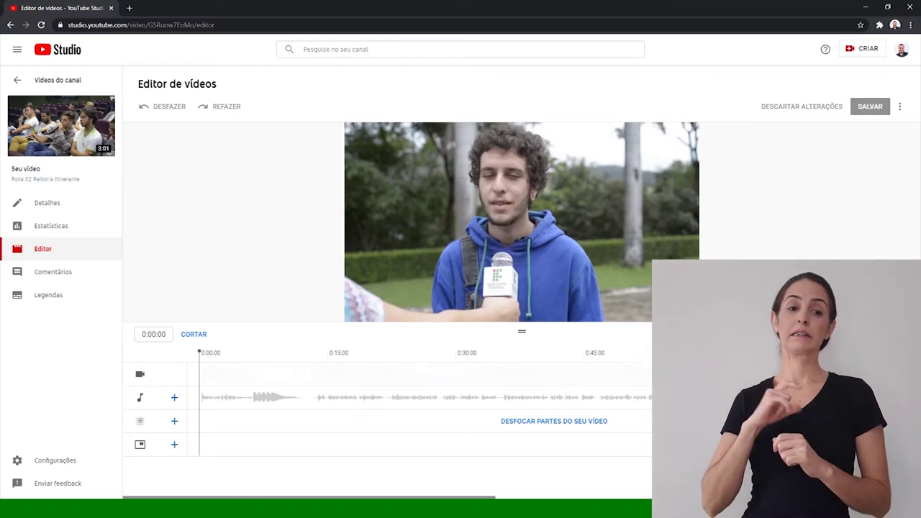
{"action": "left_click_drag", "start_coordinate": [480, 407], "coordinate": [195, 359]}
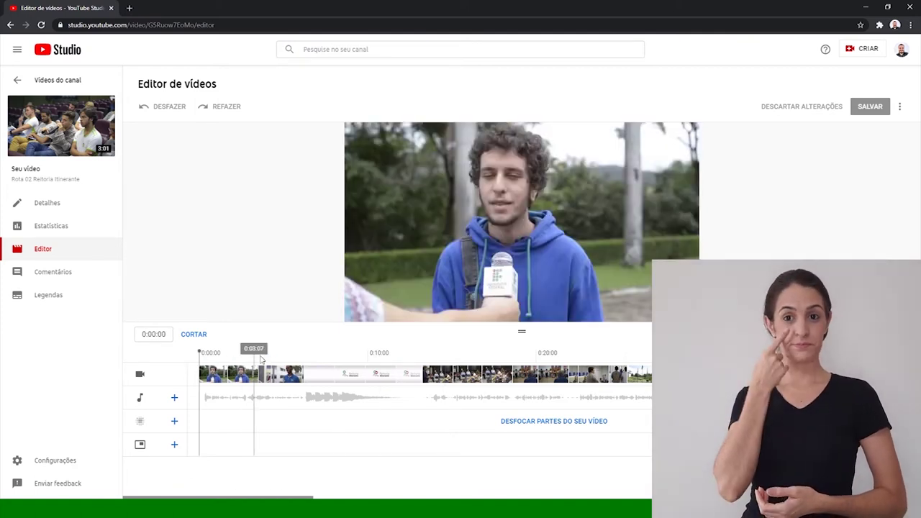
{"action": "left_click_drag", "start_coordinate": [199, 351], "coordinate": [271, 352]}
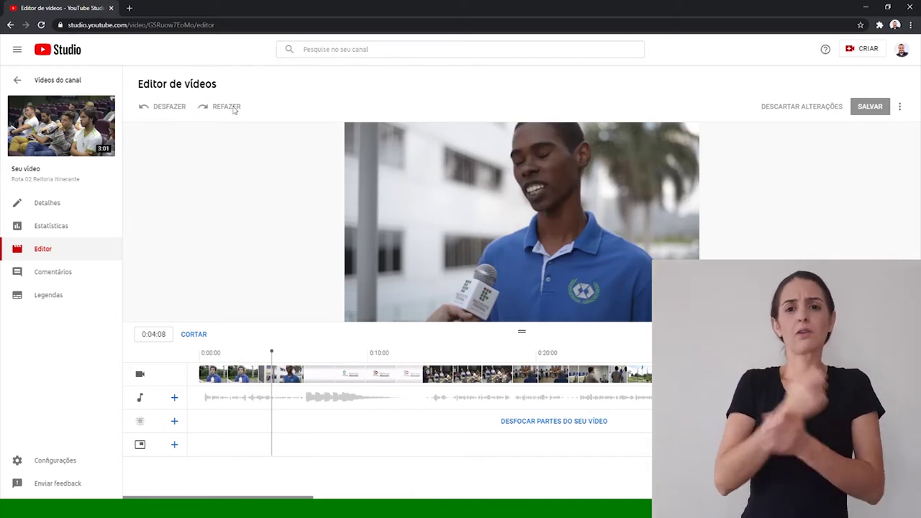
{"action": "left_click", "coordinate": [174, 106]}
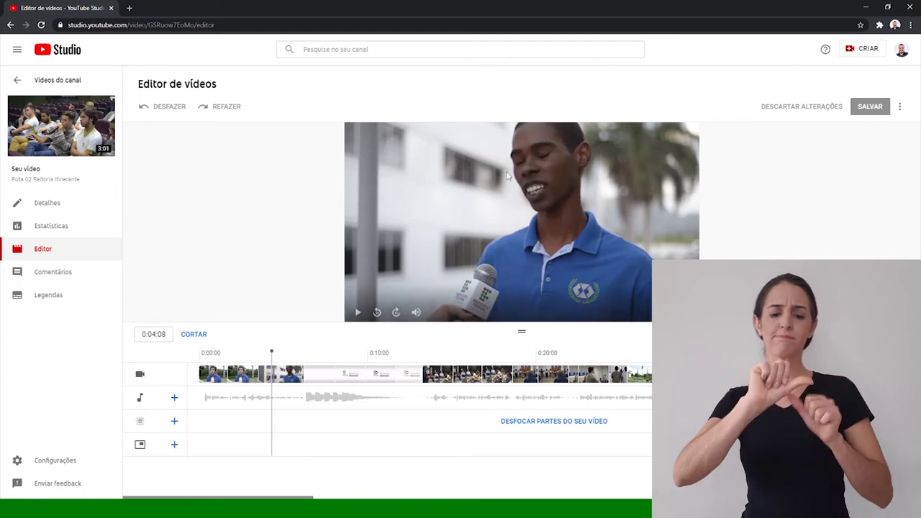
{"action": "left_click", "coordinate": [537, 213]}
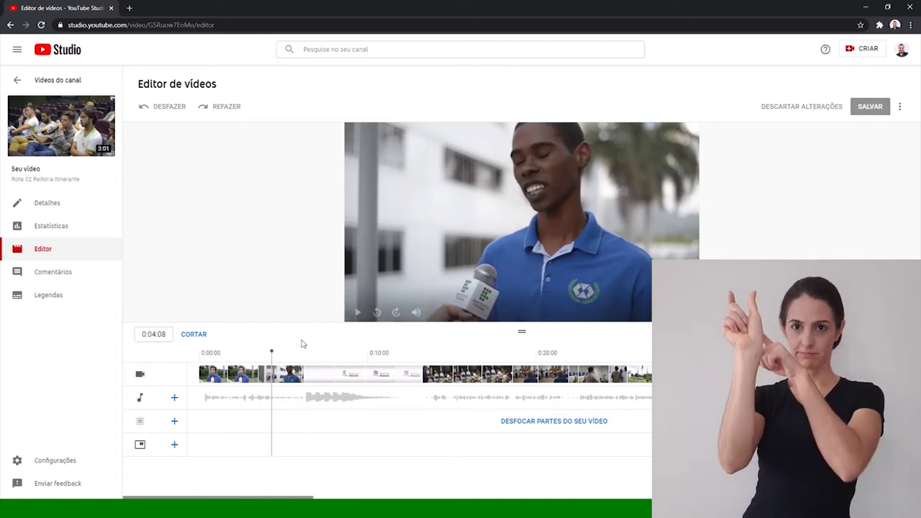
Split the video at 0:06:06 and mark the white title intro that follows for removal.
{"action": "left_click_drag", "start_coordinate": [270, 352], "coordinate": [304, 353]}
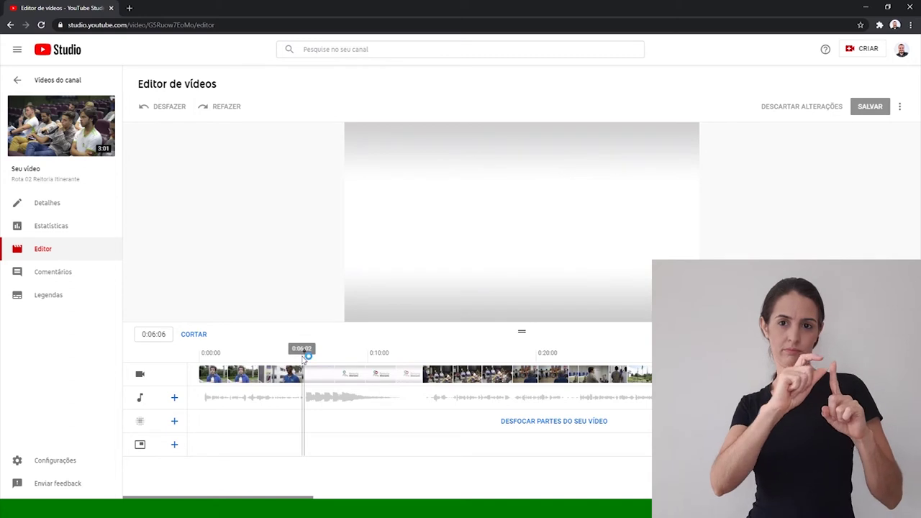
{"action": "left_click", "coordinate": [194, 335]}
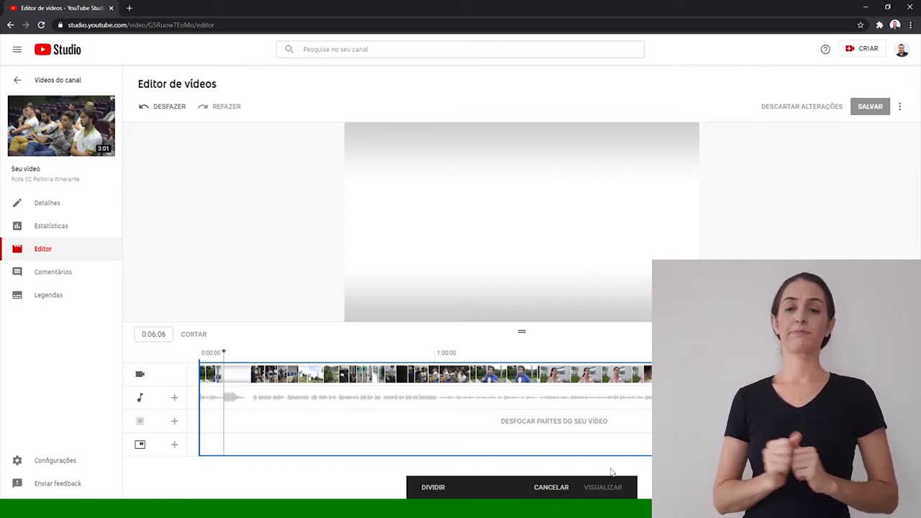
{"action": "left_click", "coordinate": [433, 487]}
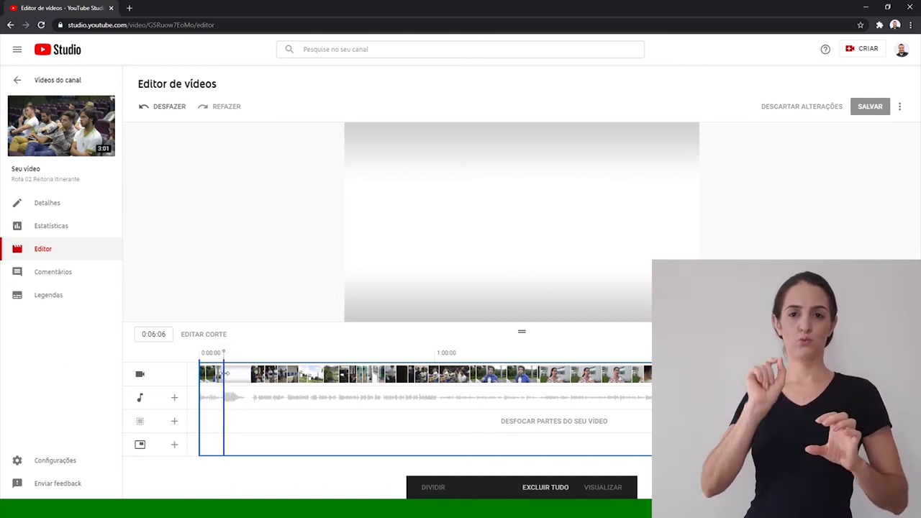
{"action": "left_click_drag", "start_coordinate": [224, 373], "coordinate": [248, 373]}
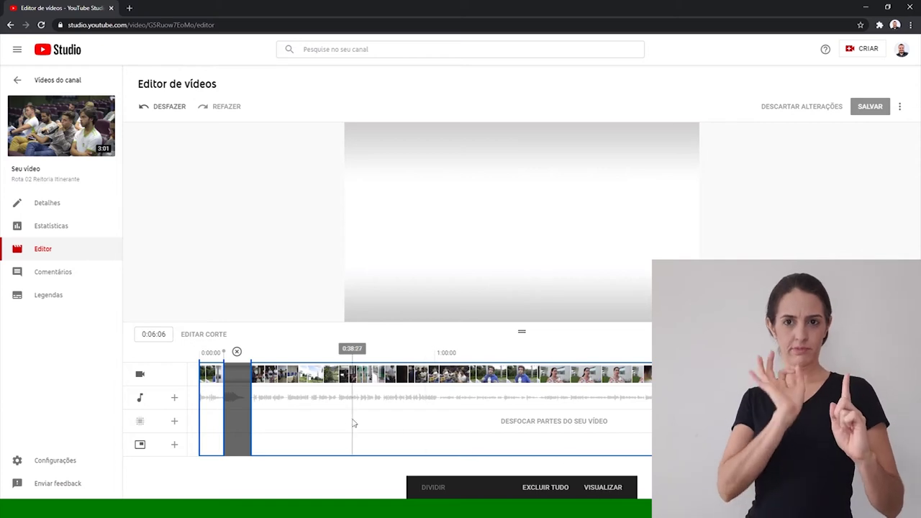
Split the video at 0:50:06, mark a short section after it for removal, and apply the cuts to the preview.
{"action": "left_click", "coordinate": [396, 352]}
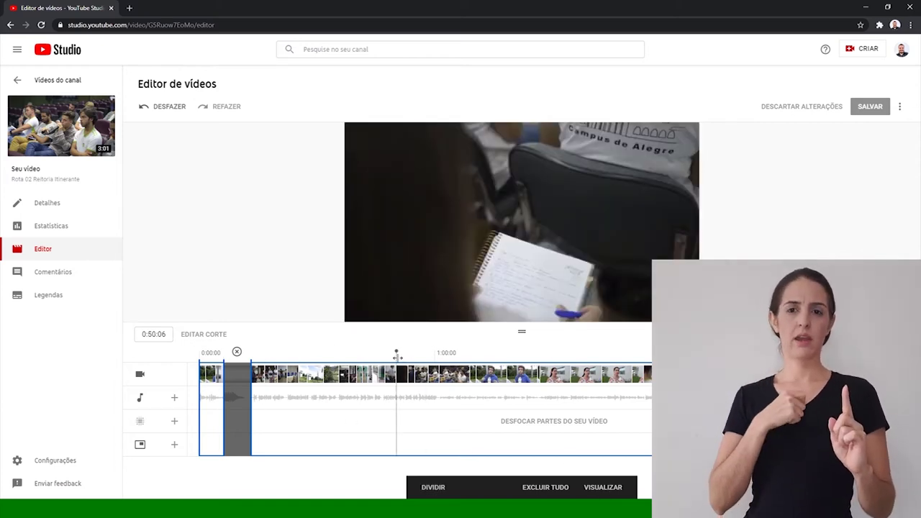
{"action": "left_click", "coordinate": [400, 352]}
{"action": "mouse_move", "coordinate": [401, 352]}
{"action": "left_mouse_down"}
{"action": "mouse_move", "coordinate": [409, 353]}
{"action": "mouse_move", "coordinate": [396, 352]}
{"action": "left_mouse_up"}
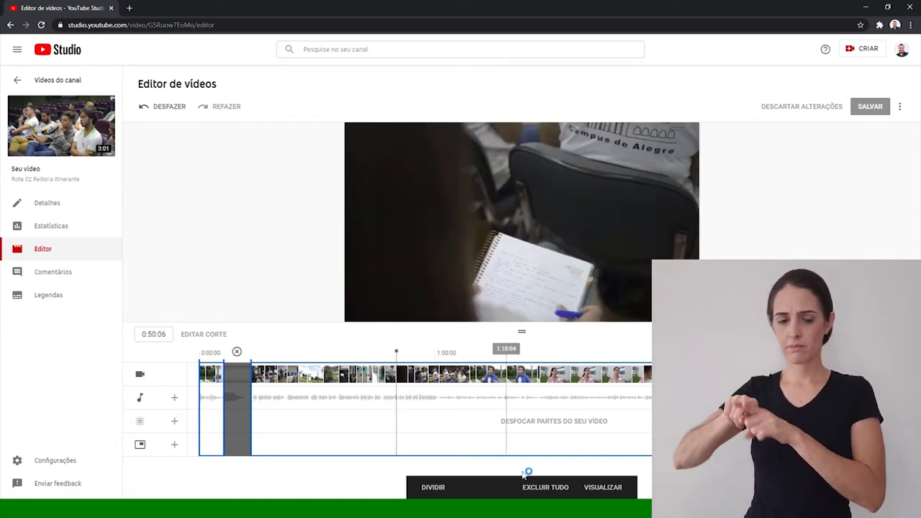
{"action": "left_click", "coordinate": [434, 487]}
{"action": "left_click_drag", "start_coordinate": [397, 388], "coordinate": [407, 386]}
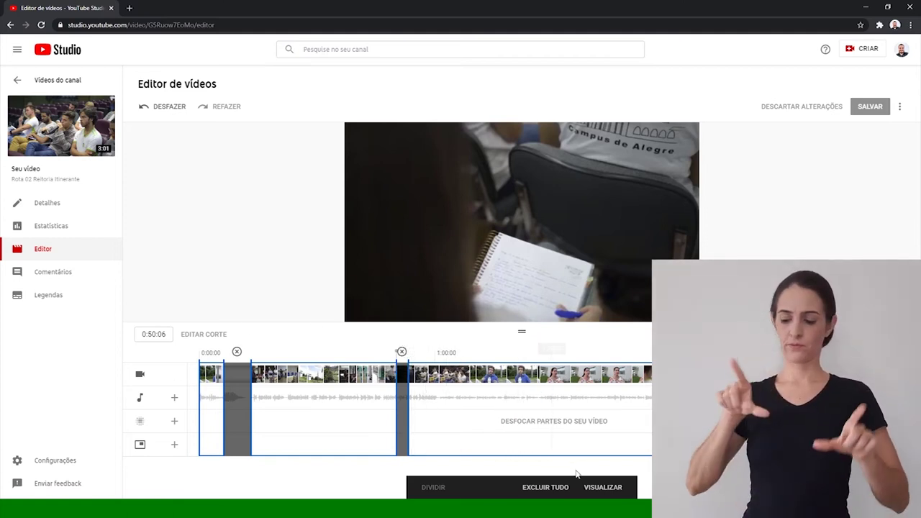
{"action": "left_click", "coordinate": [613, 489]}
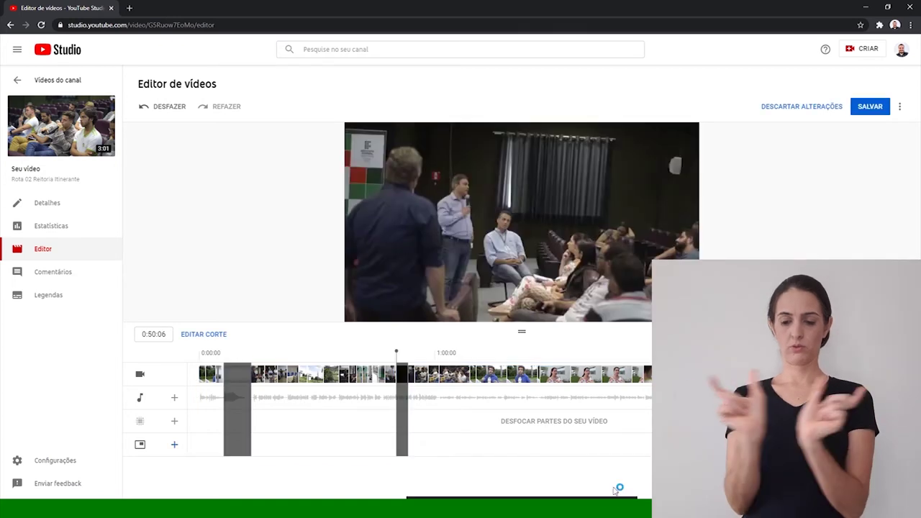
Scrub the timeline around the cut sections to review how the trimmed video plays in the preview.
{"action": "left_click", "coordinate": [239, 386]}
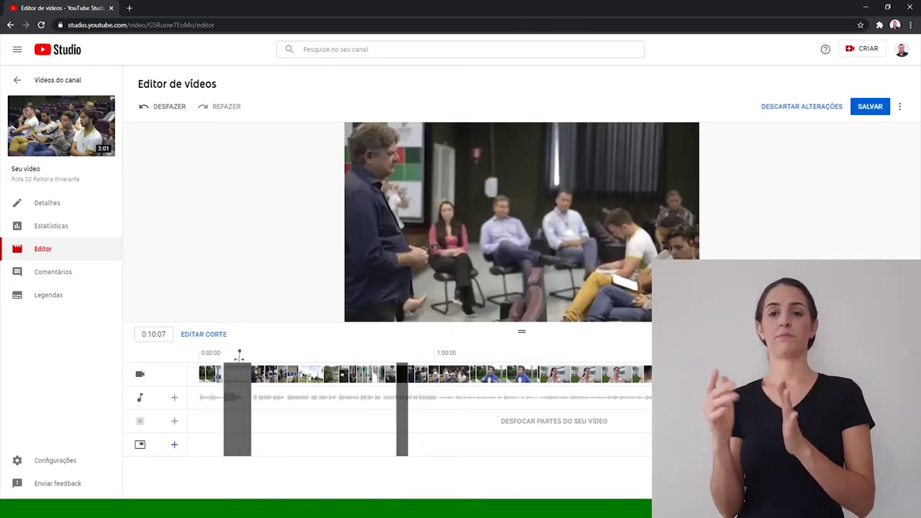
{"action": "left_click_drag", "start_coordinate": [239, 354], "coordinate": [229, 357]}
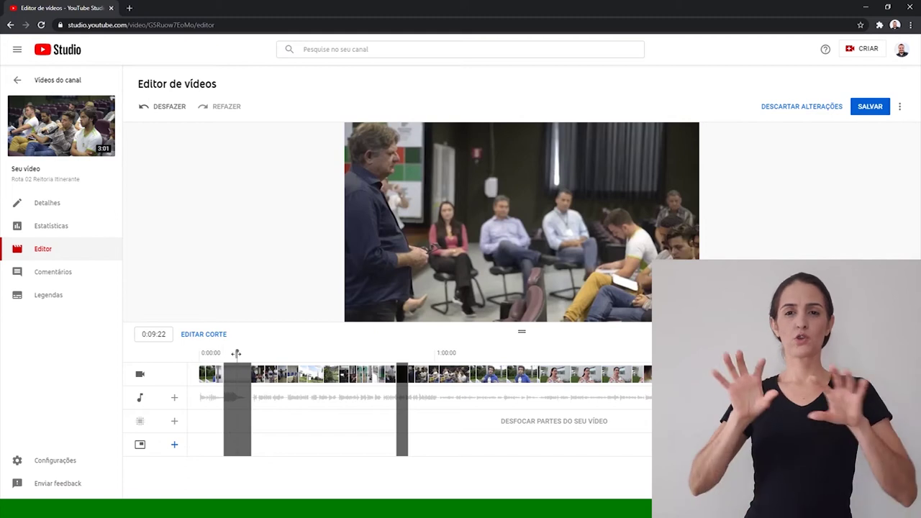
{"action": "left_click", "coordinate": [212, 351]}
{"action": "left_click_drag", "start_coordinate": [212, 351], "coordinate": [293, 353]}
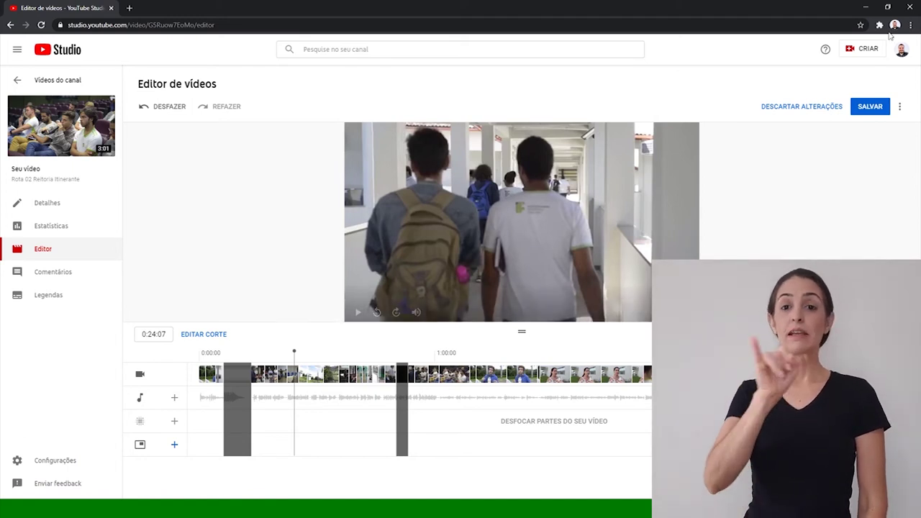
{"action": "left_click", "coordinate": [405, 357]}
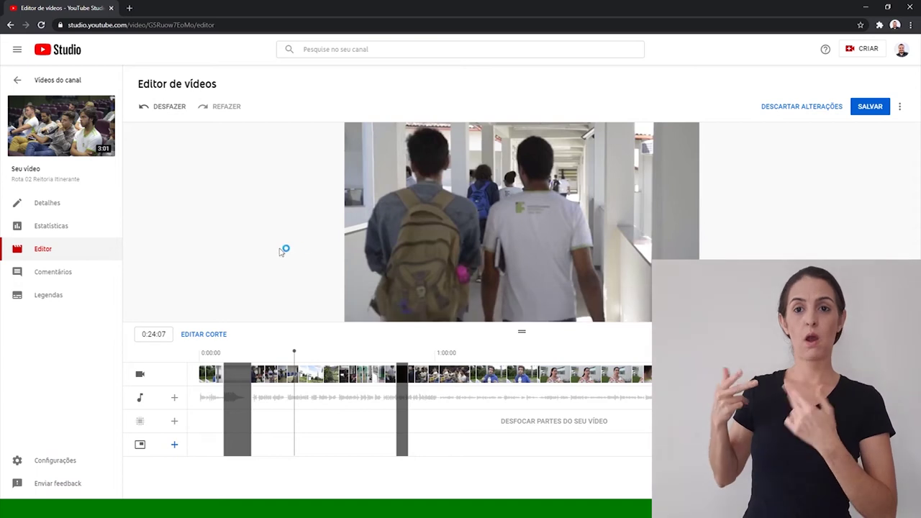
{"action": "left_click_drag", "start_coordinate": [294, 351], "coordinate": [344, 352]}
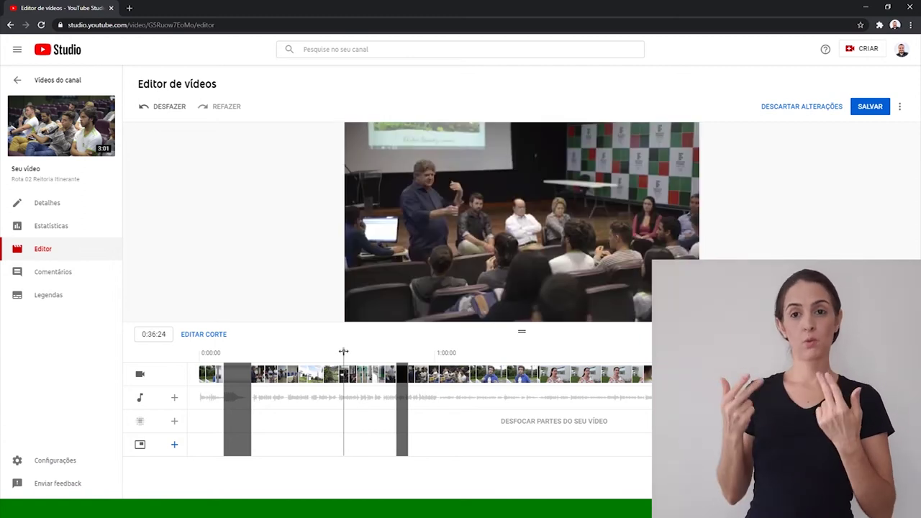
{"action": "left_click_drag", "start_coordinate": [344, 353], "coordinate": [342, 352]}
{"action": "left_click_drag", "start_coordinate": [342, 352], "coordinate": [313, 351]}
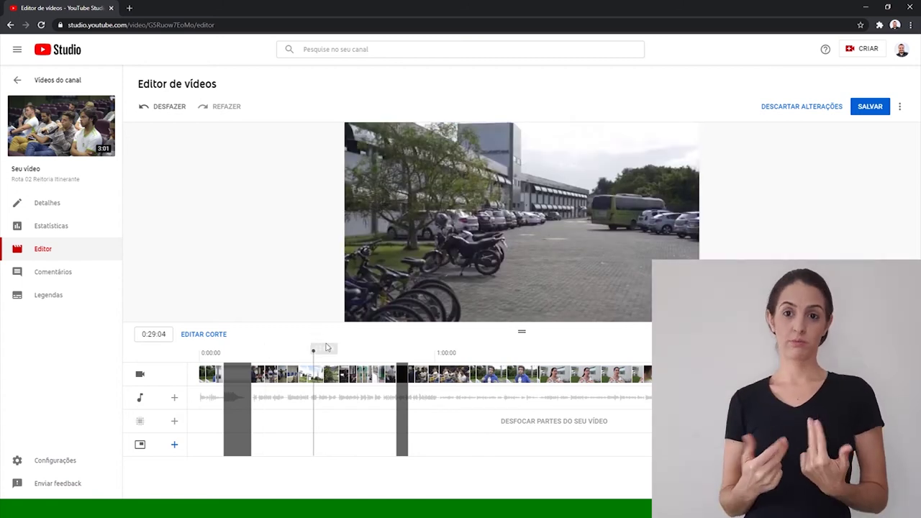
Reopen the cuts for editing, remove the first cut over the title intro, and undo that removal.
{"action": "left_click", "coordinate": [217, 335]}
{"action": "left_click_drag", "start_coordinate": [312, 353], "coordinate": [405, 350]}
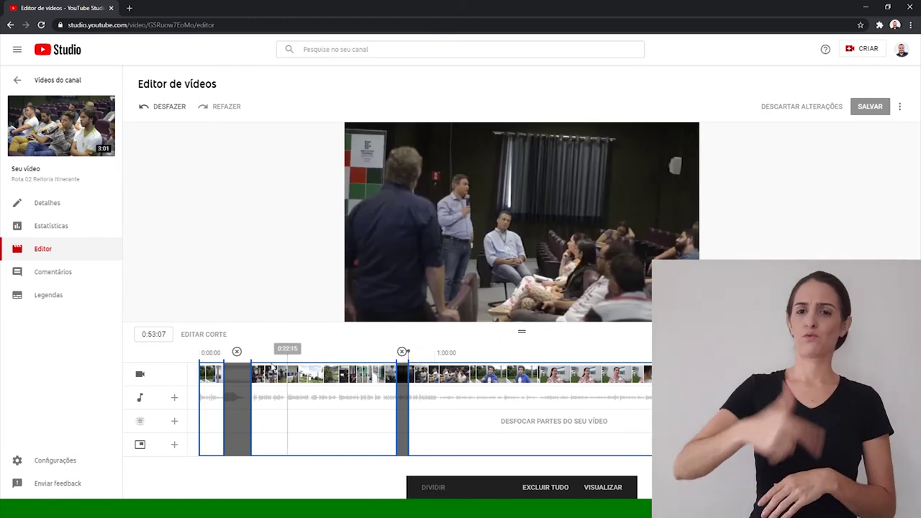
{"action": "left_click", "coordinate": [237, 352]}
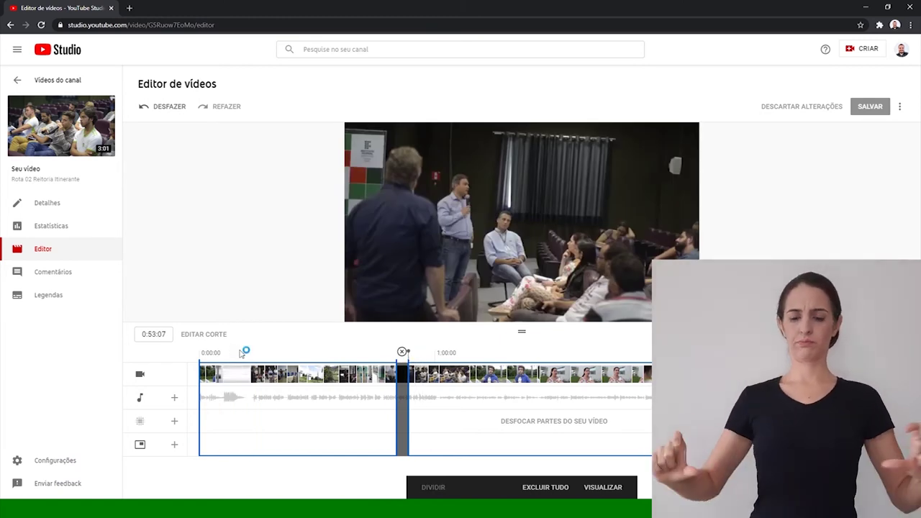
{"action": "left_click", "coordinate": [171, 110]}
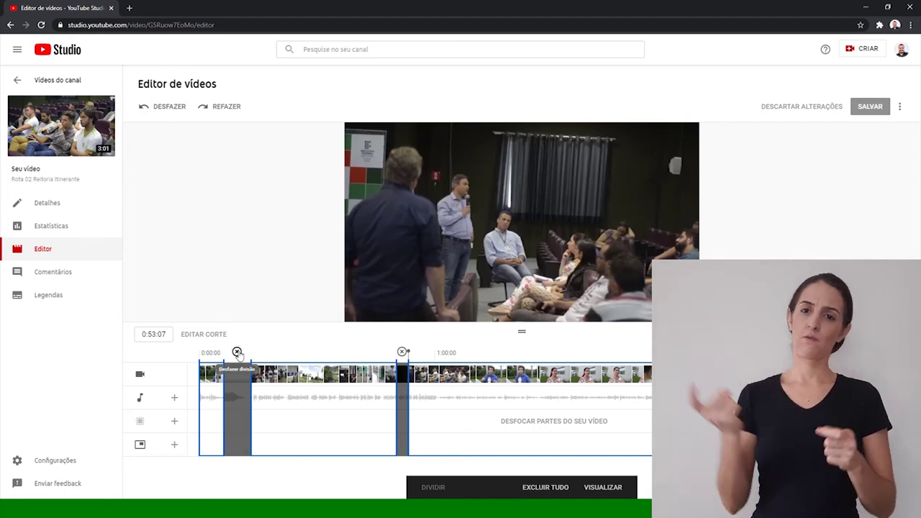
Restore the title intro by removing the first cut, then apply the edit and check the restored section in the preview.
{"action": "left_click", "coordinate": [237, 352]}
{"action": "mouse_move", "coordinate": [230, 352]}
{"action": "left_mouse_down"}
{"action": "mouse_move", "coordinate": [249, 353]}
{"action": "mouse_move", "coordinate": [222, 352]}
{"action": "mouse_move", "coordinate": [247, 353]}
{"action": "left_mouse_up"}
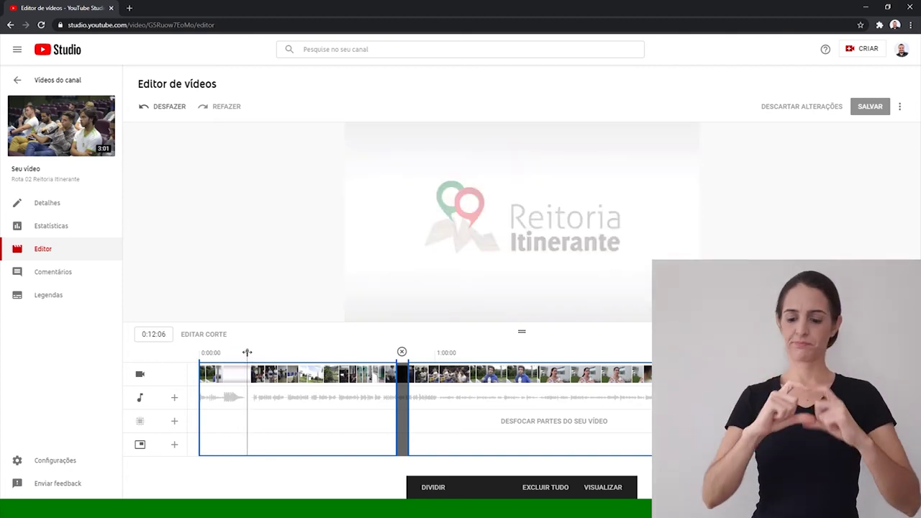
{"action": "left_click", "coordinate": [603, 487]}
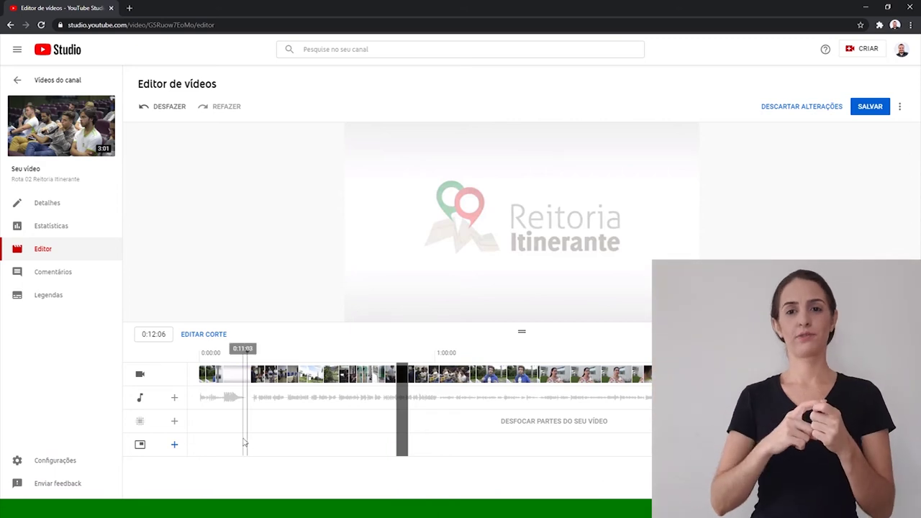
{"action": "left_click_drag", "start_coordinate": [246, 353], "coordinate": [268, 352]}
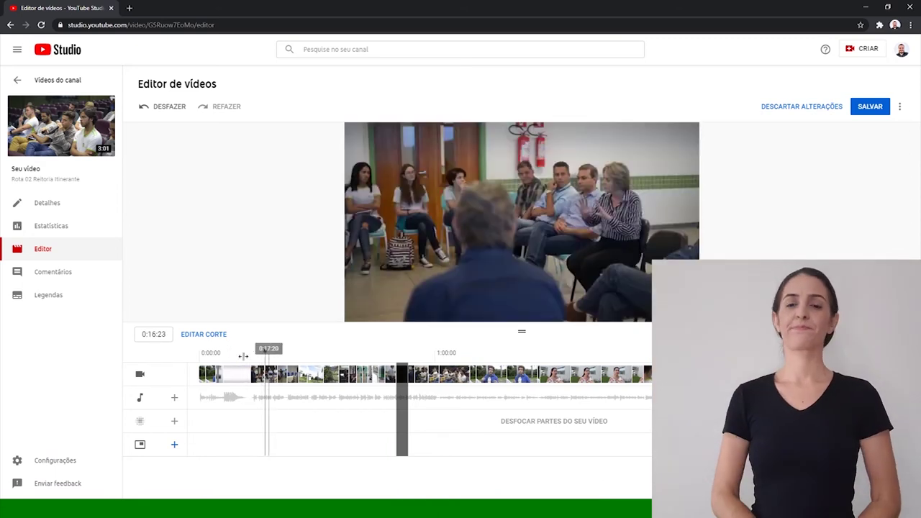
Reopen the cuts for editing and delete all of them so the full video is restored.
{"action": "left_click", "coordinate": [197, 335]}
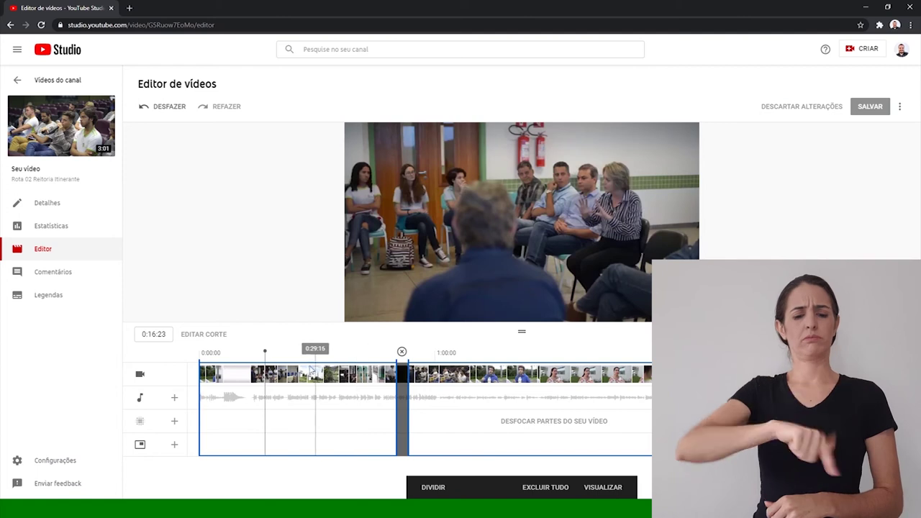
{"action": "left_click", "coordinate": [604, 487]}
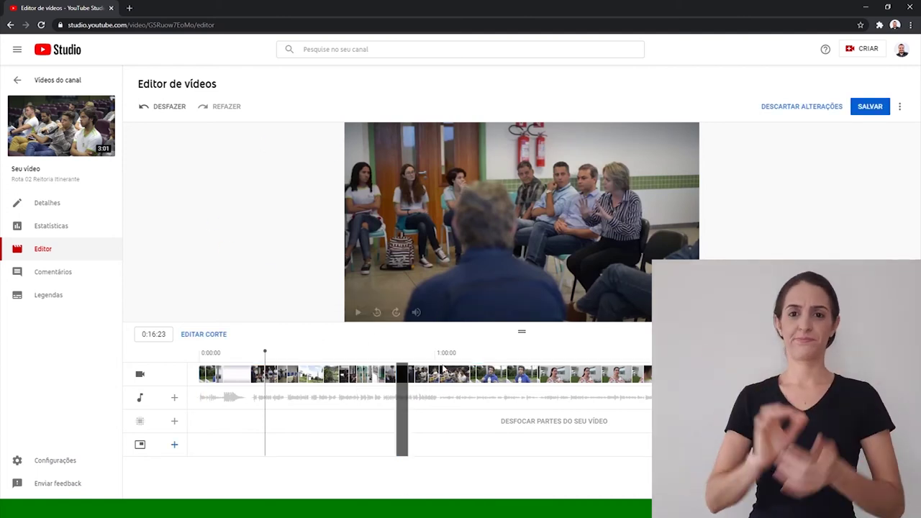
{"action": "left_click", "coordinate": [168, 107]}
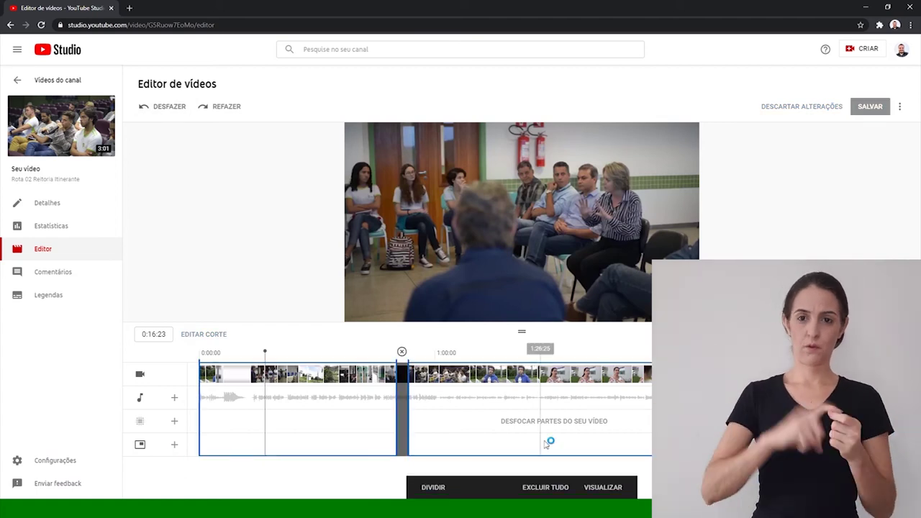
{"action": "left_click", "coordinate": [553, 488]}
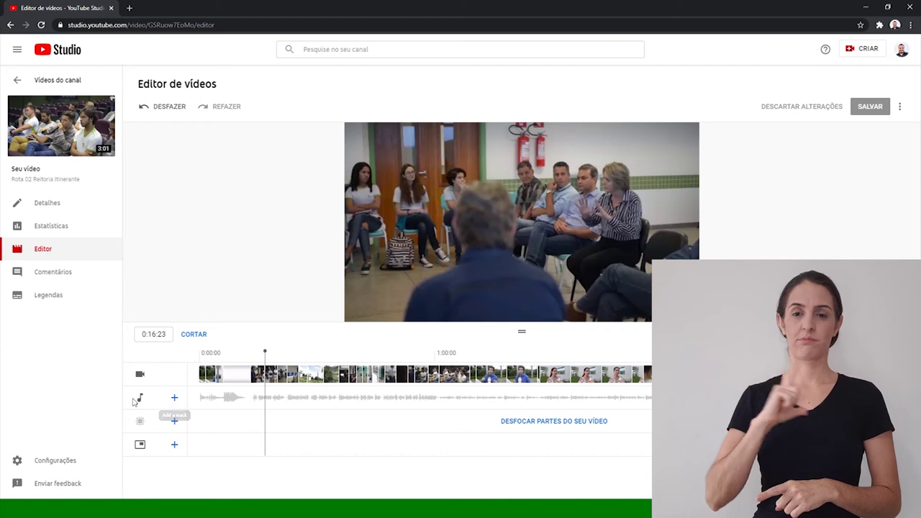
Open the audio library, search its tracks for "calma", and clear that filter.
{"action": "left_click", "coordinate": [175, 399]}
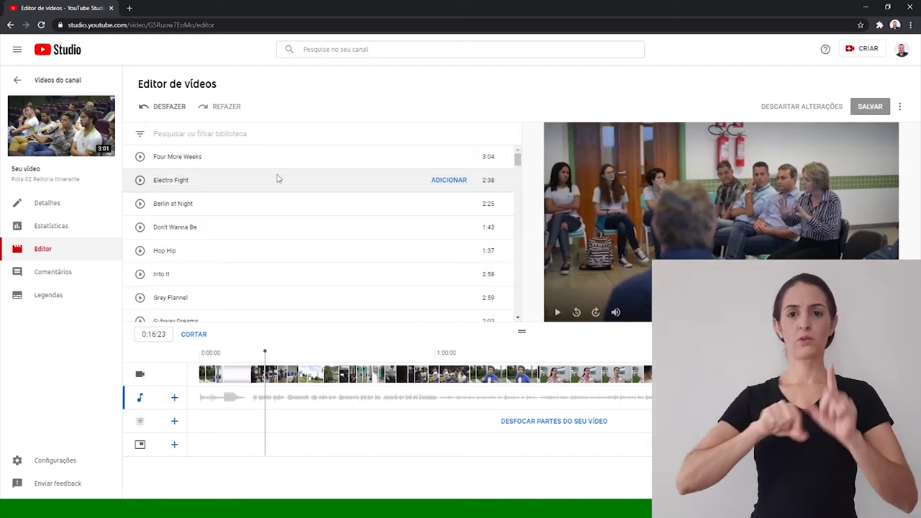
{"action": "left_click", "coordinate": [193, 133]}
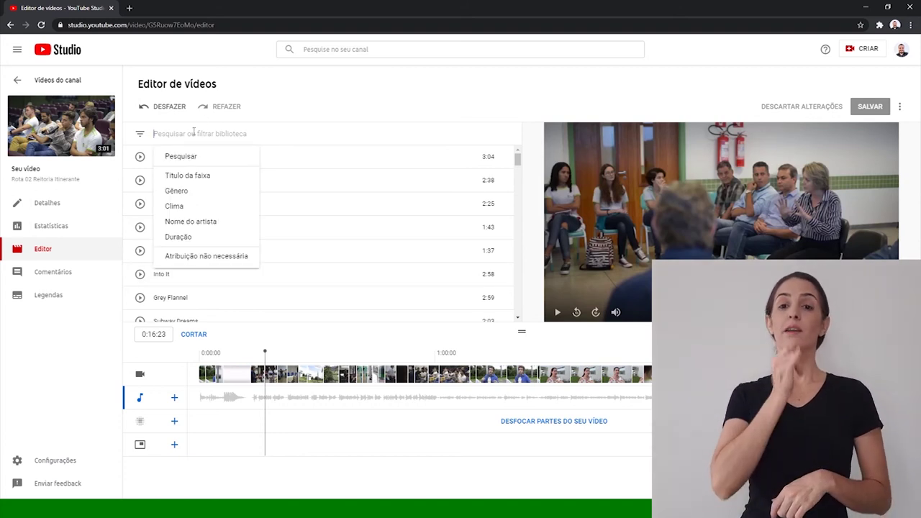
{"action": "type", "text": "calma"}
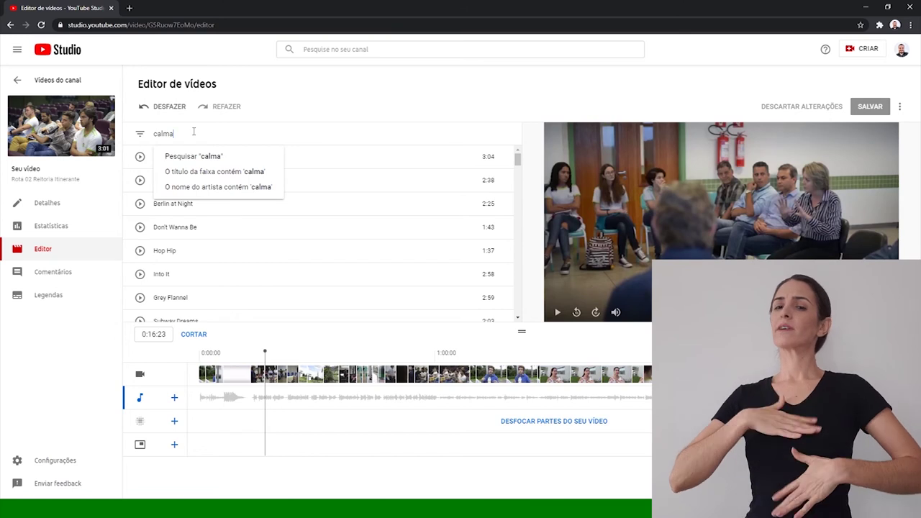
{"action": "key", "text": "Return"}
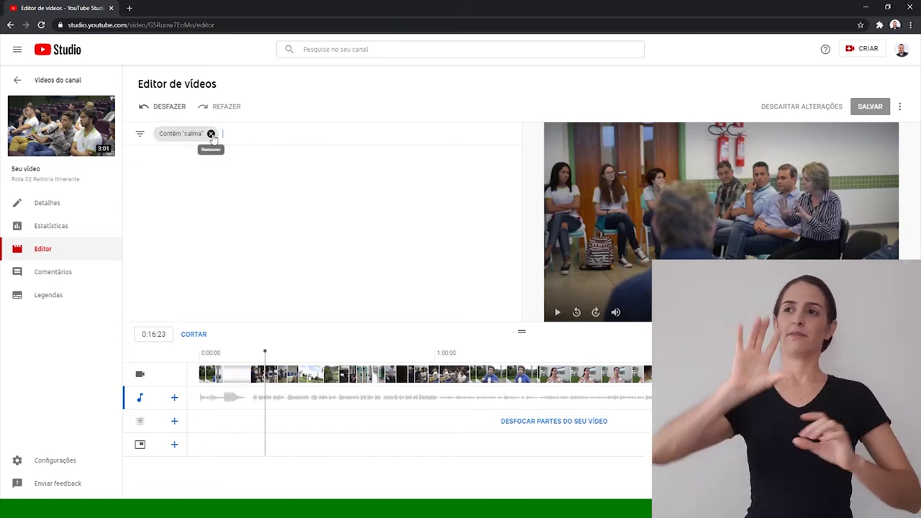
{"action": "left_click", "coordinate": [210, 133]}
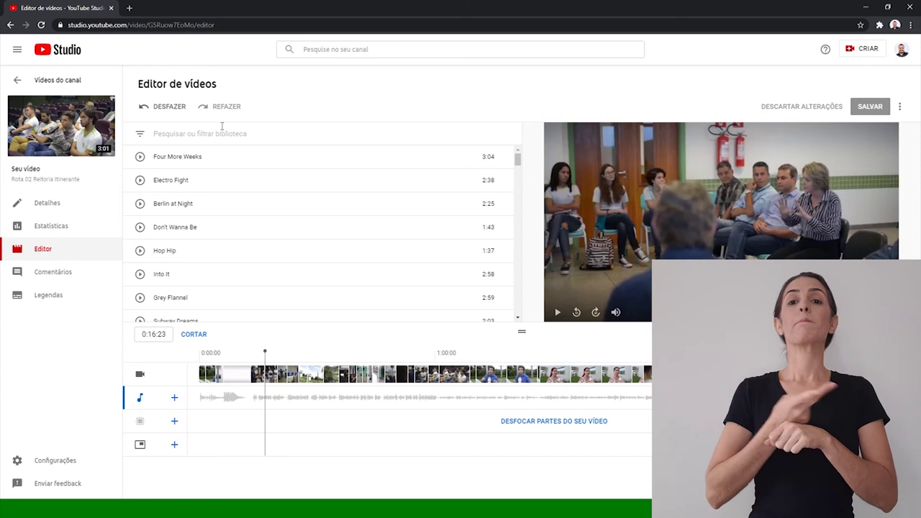
Search the audio library for tracks containing "calm".
{"action": "key", "text": "l"}
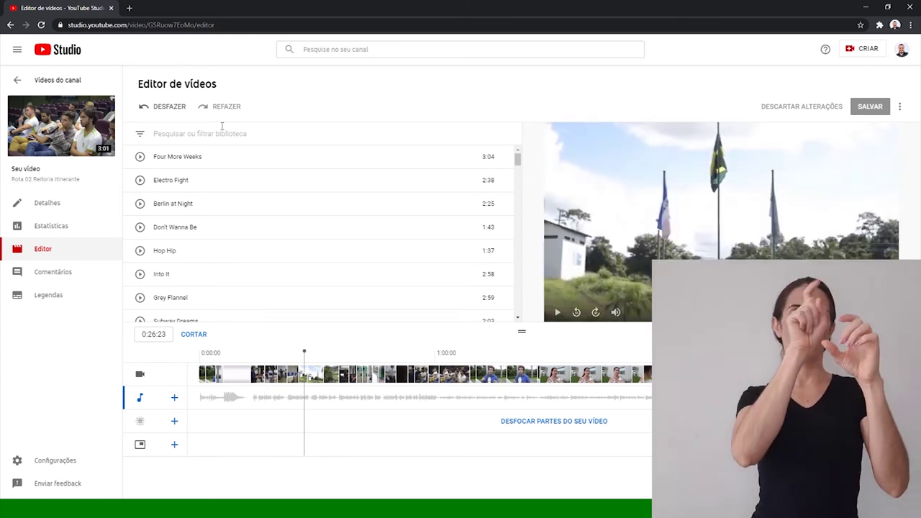
{"action": "left_click", "coordinate": [222, 130]}
{"action": "type", "text": "calm"}
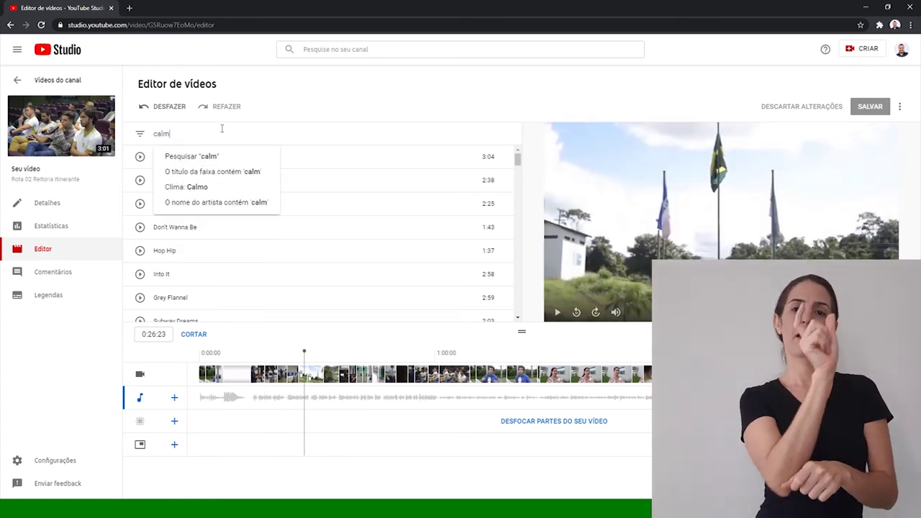
{"action": "key", "text": "Return"}
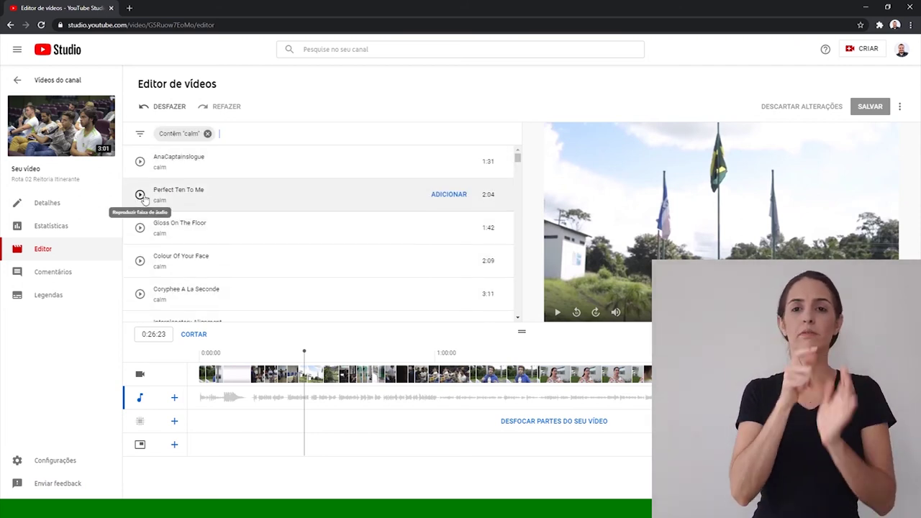
Add the track Perfect Ten To Me, trim its start to about 6 seconds in, and move the playhead to 0:13:07.
{"action": "left_click", "coordinate": [447, 195]}
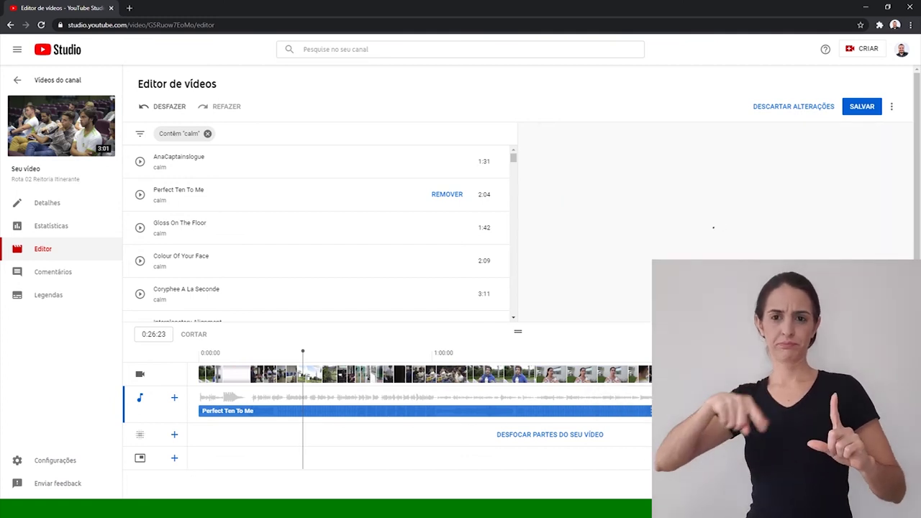
{"action": "mouse_move", "coordinate": [225, 411]}
{"action": "left_mouse_down"}
{"action": "mouse_move", "coordinate": [236, 411]}
{"action": "mouse_move", "coordinate": [219, 410]}
{"action": "left_mouse_up"}
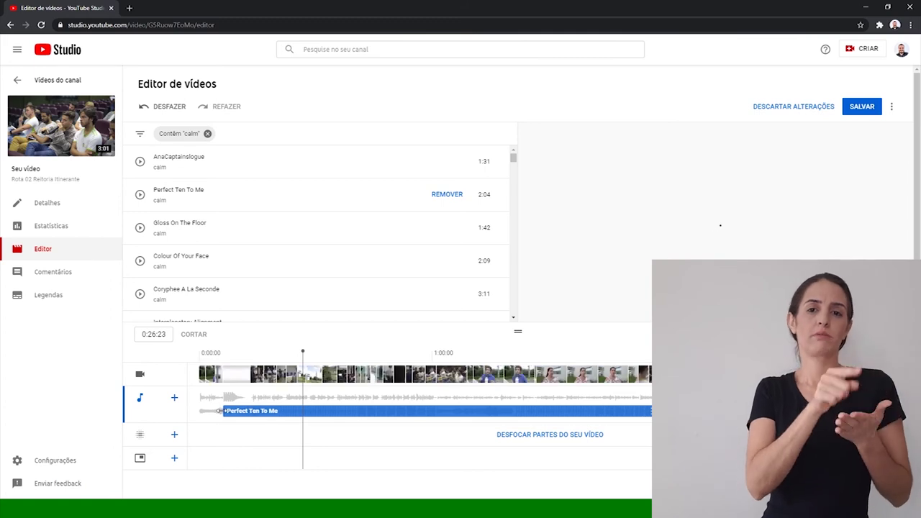
{"action": "left_click_drag", "start_coordinate": [302, 352], "coordinate": [250, 351]}
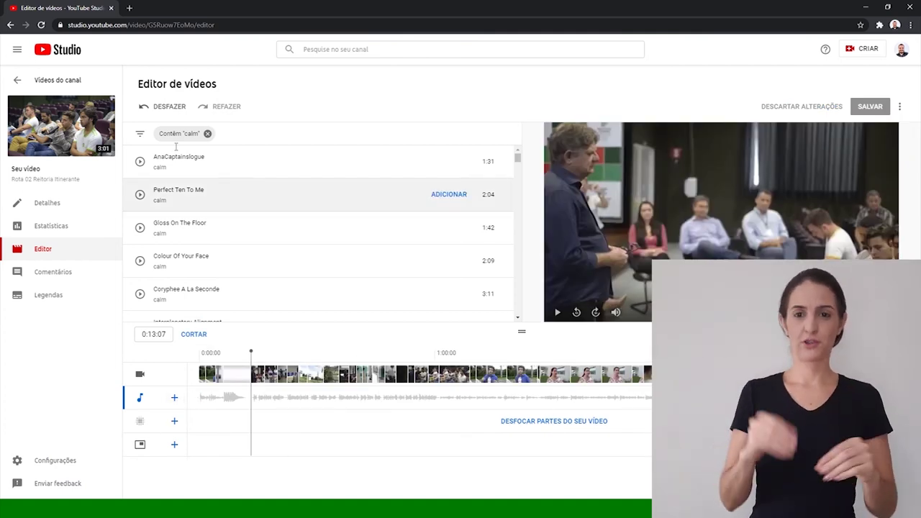
Add the track AnaCaptainslogue and trim its start to 0:06:06, where the title intro begins.
{"action": "mouse_move", "coordinate": [201, 166]}
{"action": "left_click", "coordinate": [450, 162]}
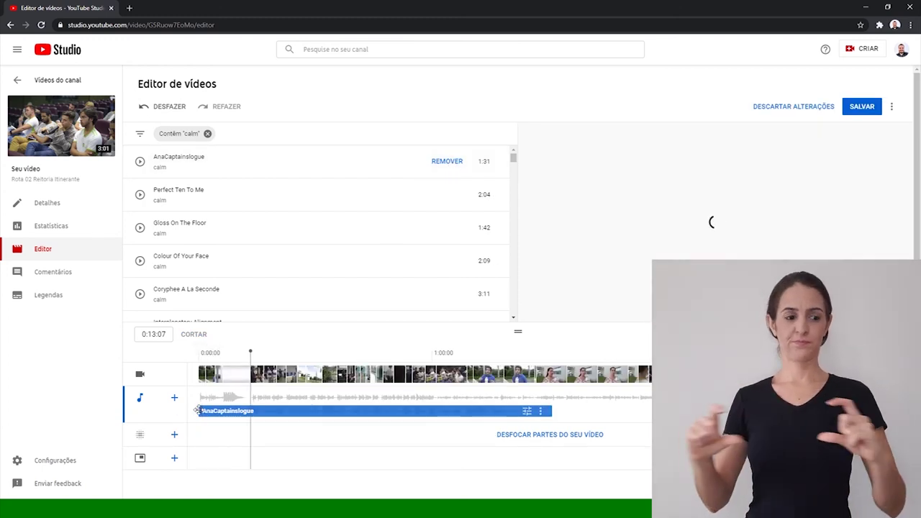
{"action": "left_click", "coordinate": [222, 360]}
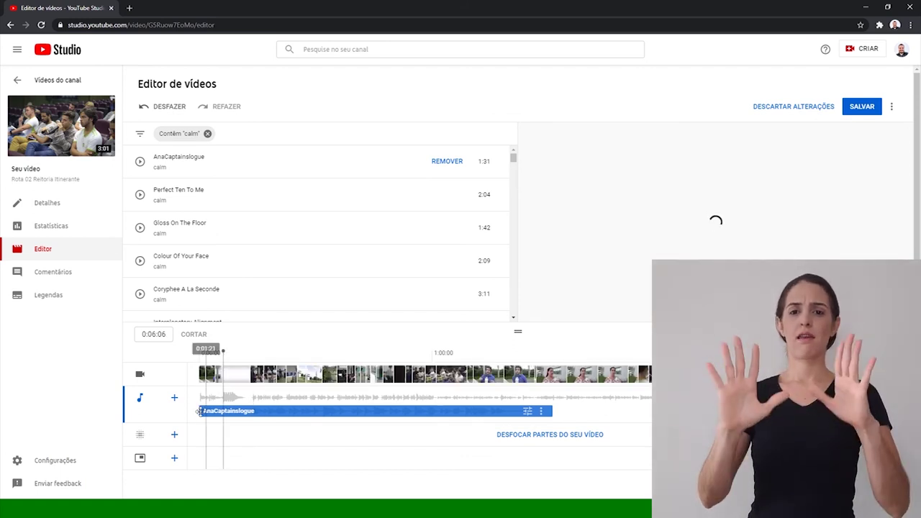
{"action": "left_click_drag", "start_coordinate": [200, 410], "coordinate": [224, 410]}
Trim the end of the AnaCaptainslogue track to 0:13:07 so the music covers only the title intro.
{"action": "left_click", "coordinate": [249, 352]}
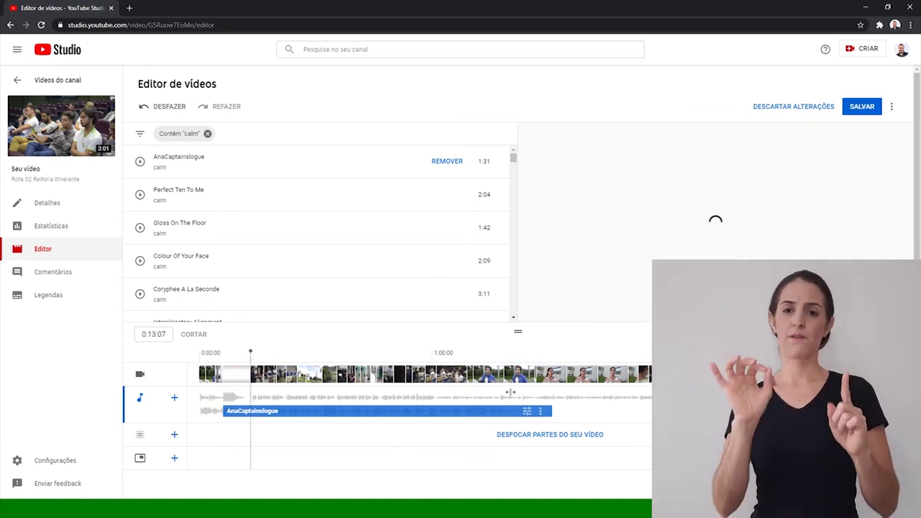
{"action": "left_click", "coordinate": [552, 411]}
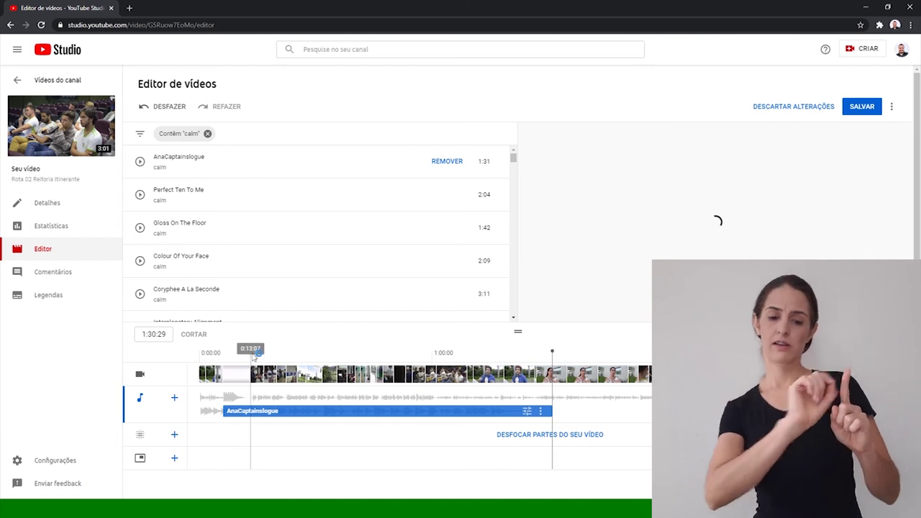
{"action": "left_click", "coordinate": [250, 353]}
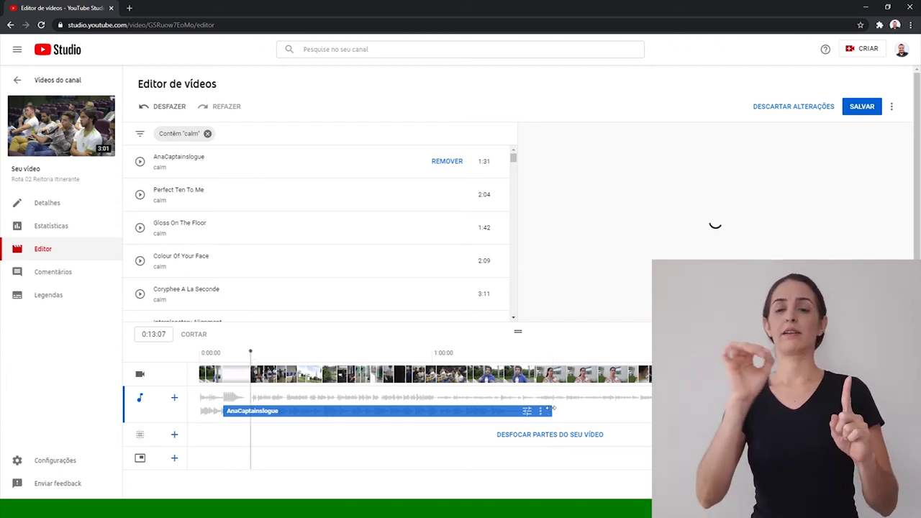
{"action": "left_click_drag", "start_coordinate": [552, 409], "coordinate": [252, 398]}
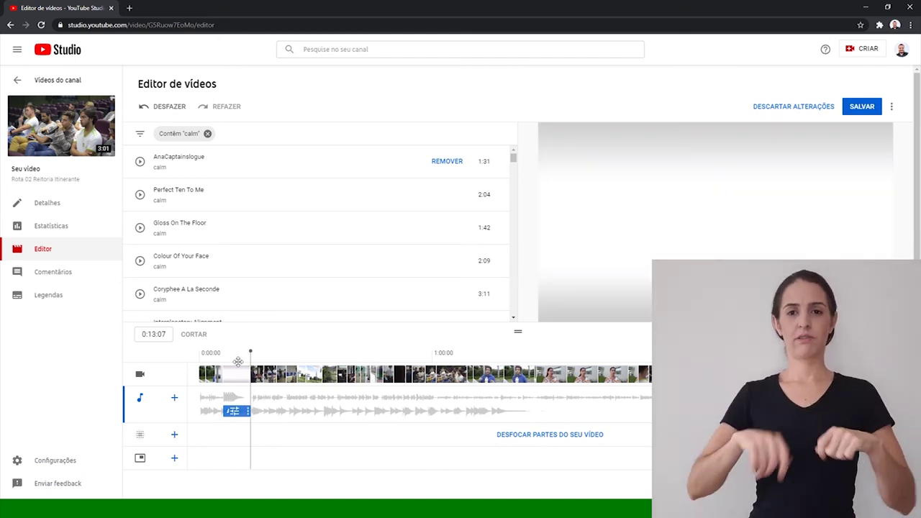
Place the playhead at 0:11:26 and set the mix level of the AnaCaptainslogue track to maximum.
{"action": "mouse_move", "coordinate": [250, 352]}
{"action": "left_mouse_down"}
{"action": "mouse_move", "coordinate": [219, 353]}
{"action": "mouse_move", "coordinate": [245, 354]}
{"action": "left_mouse_up"}
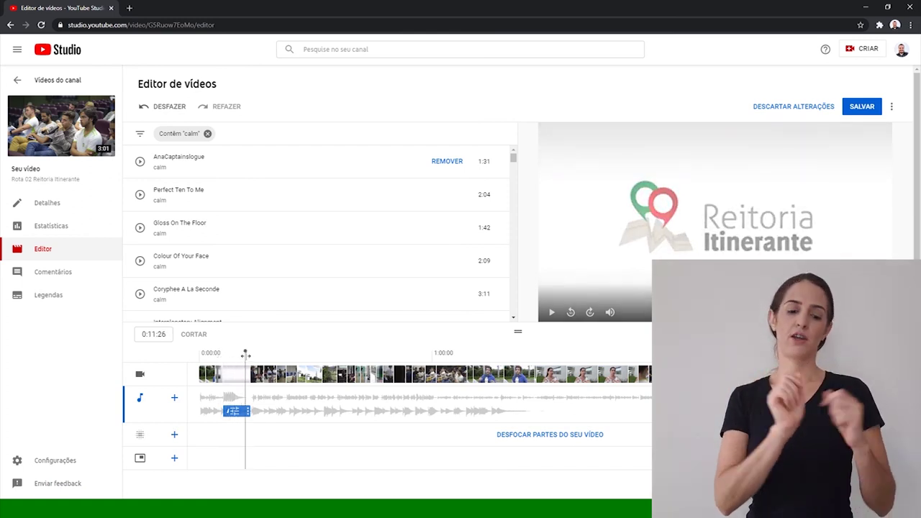
{"action": "left_click", "coordinate": [236, 410]}
{"action": "mouse_move", "coordinate": [278, 396]}
{"action": "left_mouse_down"}
{"action": "mouse_move", "coordinate": [269, 397]}
{"action": "mouse_move", "coordinate": [278, 397]}
{"action": "left_mouse_up"}
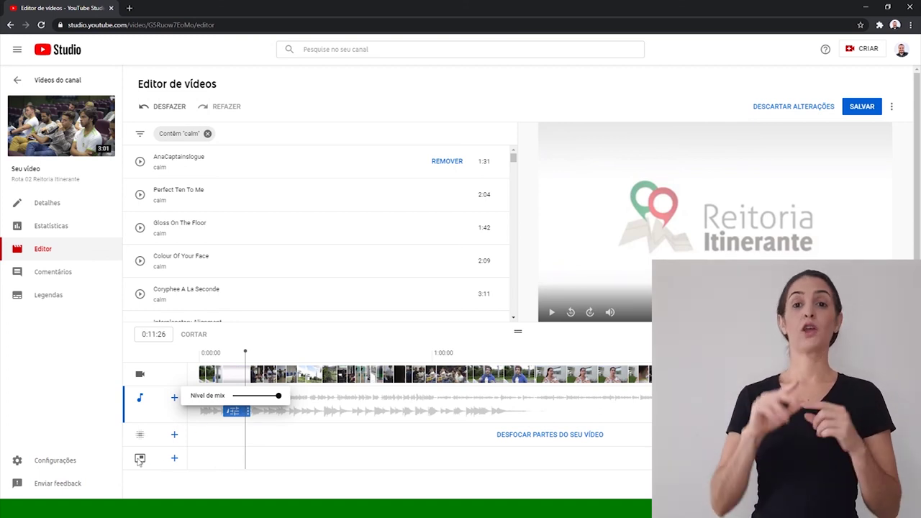
View the element types available for the end screen and close the list without adding any.
{"action": "left_click", "coordinate": [175, 458]}
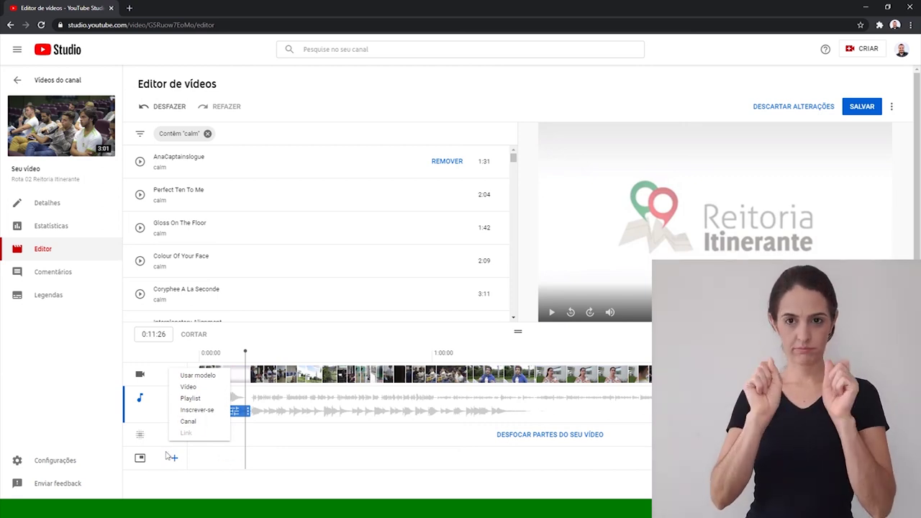
{"action": "left_click", "coordinate": [316, 132]}
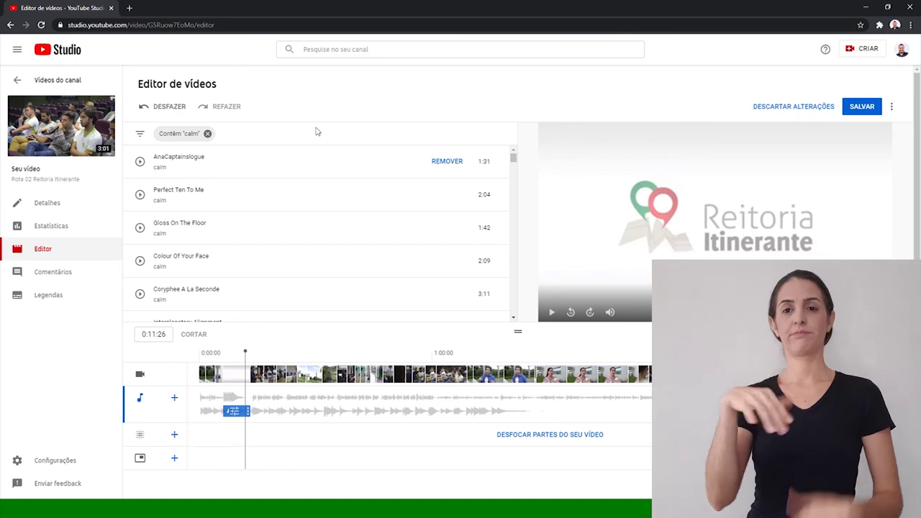
Clear the "calm" filter, discard all unsaved changes to the video, and move the playhead to 0:13:07.
{"action": "left_click", "coordinate": [207, 133]}
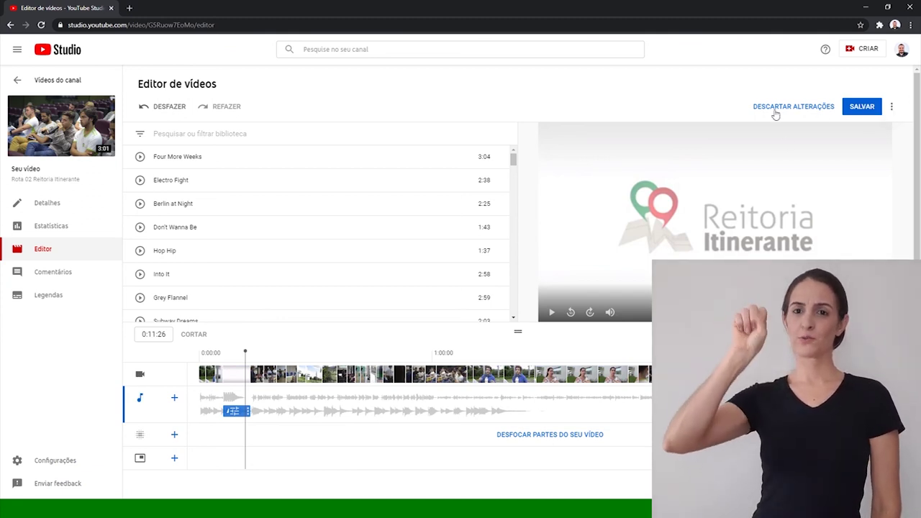
{"action": "left_click", "coordinate": [801, 112]}
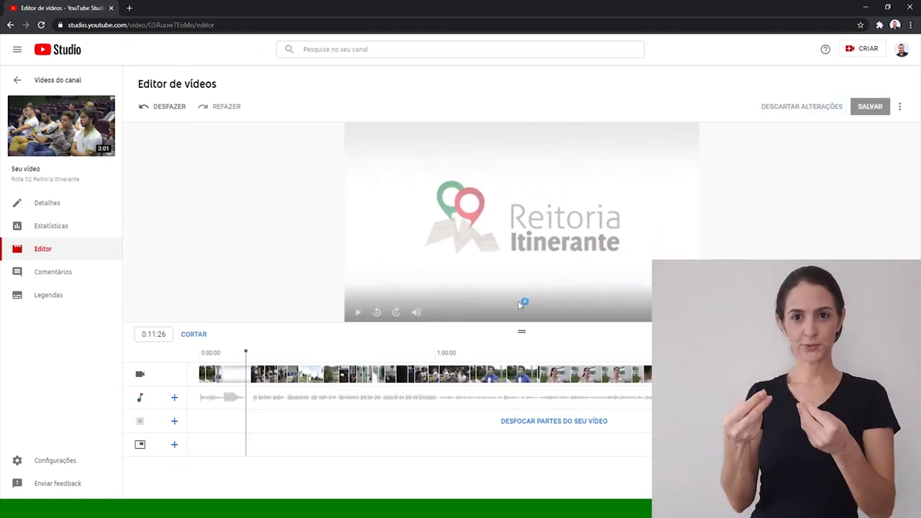
{"action": "mouse_move", "coordinate": [246, 351]}
{"action": "left_mouse_down"}
{"action": "mouse_move", "coordinate": [226, 351]}
{"action": "mouse_move", "coordinate": [251, 352]}
{"action": "left_mouse_up"}
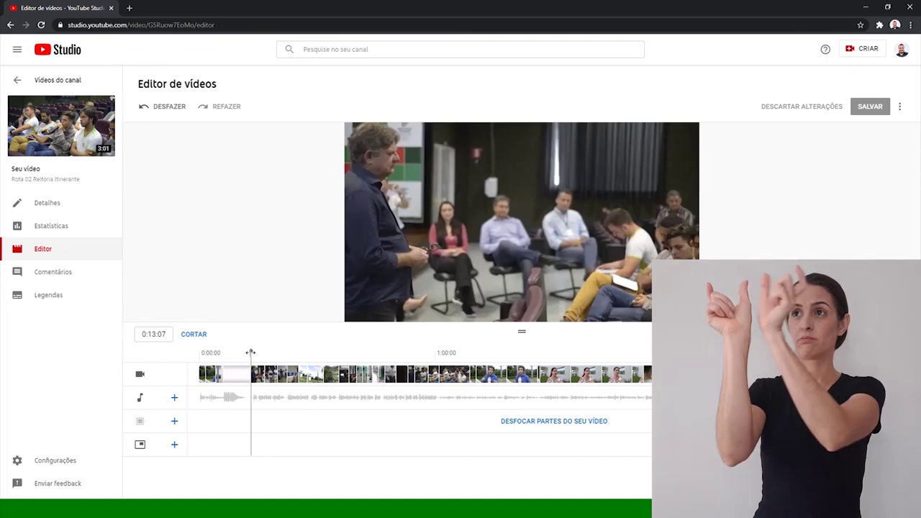